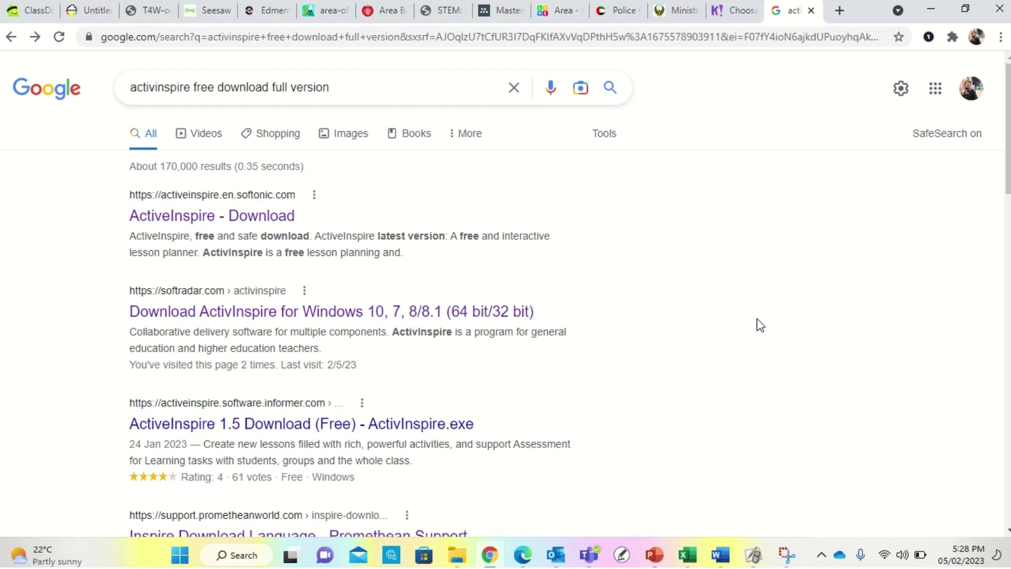
# - Bring the ActivInspire window forward from the taskbar and view its jump list
pyautogui.click(757, 559)
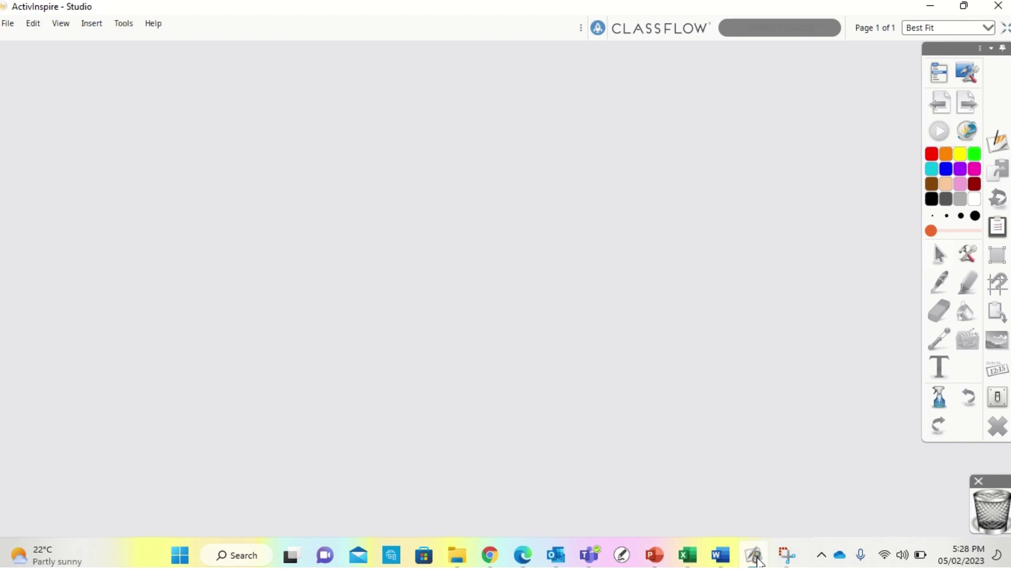
pyautogui.rightClick(757, 559)
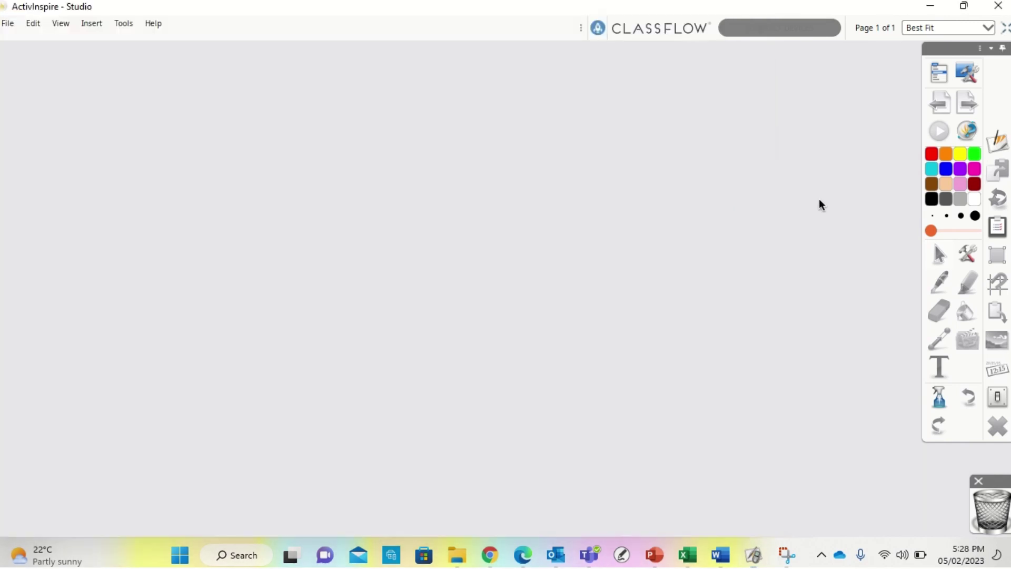
# - Create a new blank flipchart from the dashboard's Flipcharts section
pyautogui.click(596, 28)
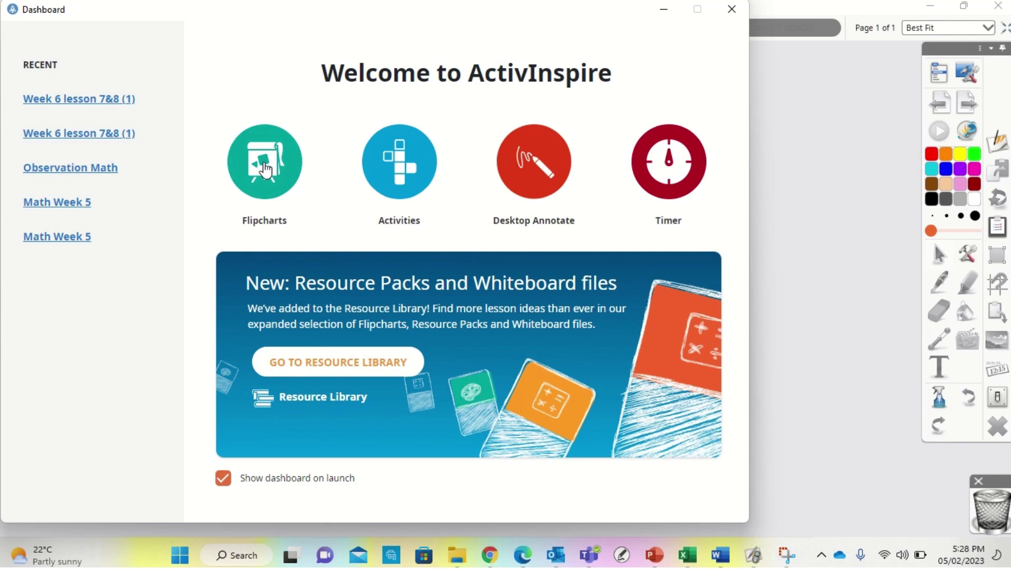
pyautogui.click(265, 169)
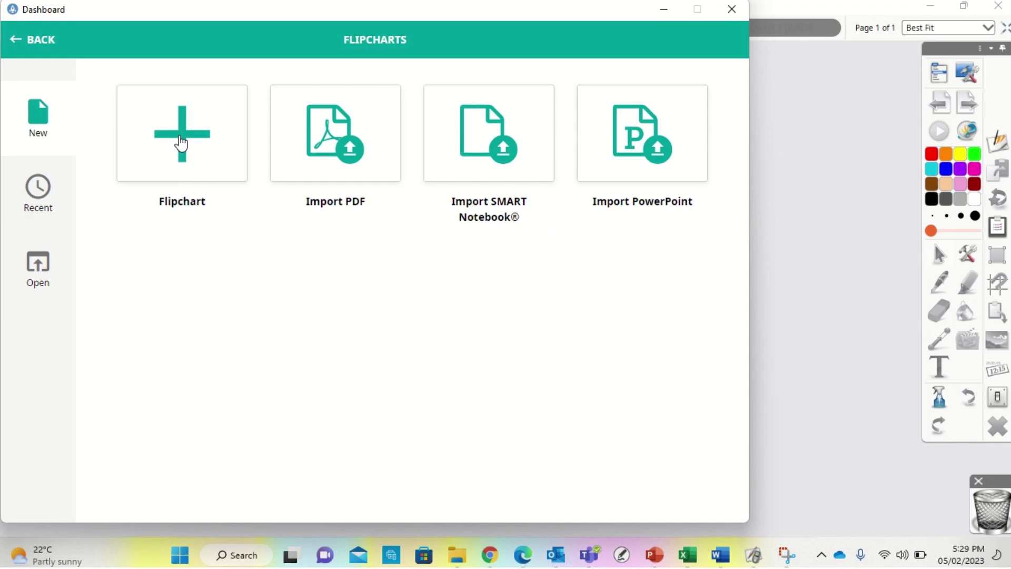
pyautogui.click(181, 142)
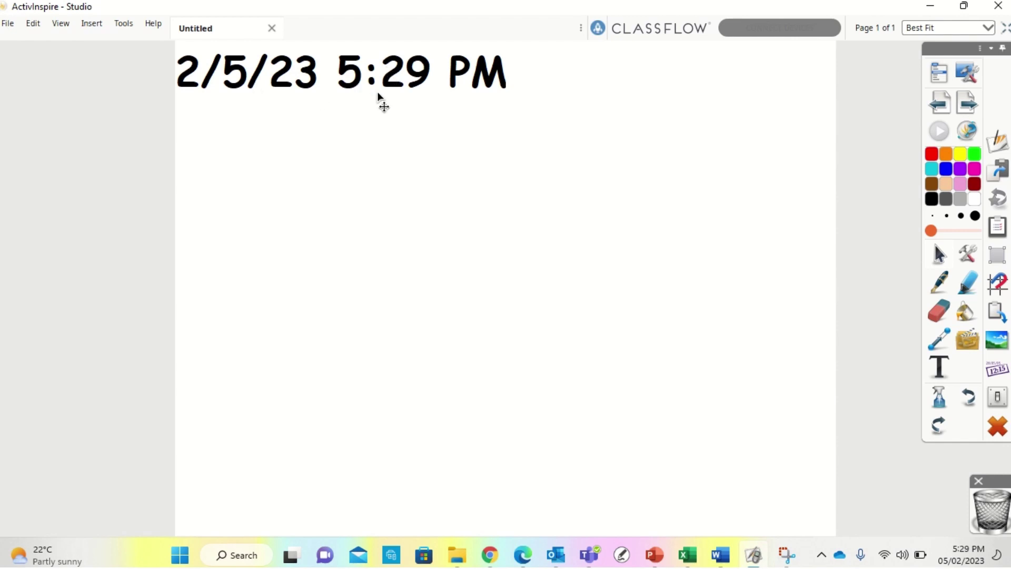
# - Delete the old date stamp and insert a fresh 2/5/23 5:29 PM timestamp from the Insert menu
pyautogui.click(406, 78)
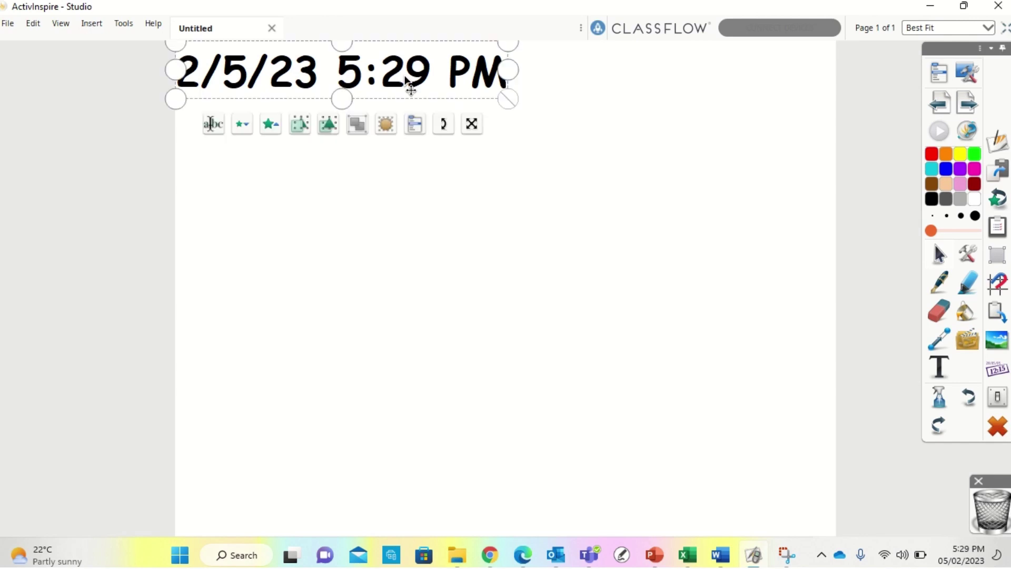
pyautogui.press('Delete')
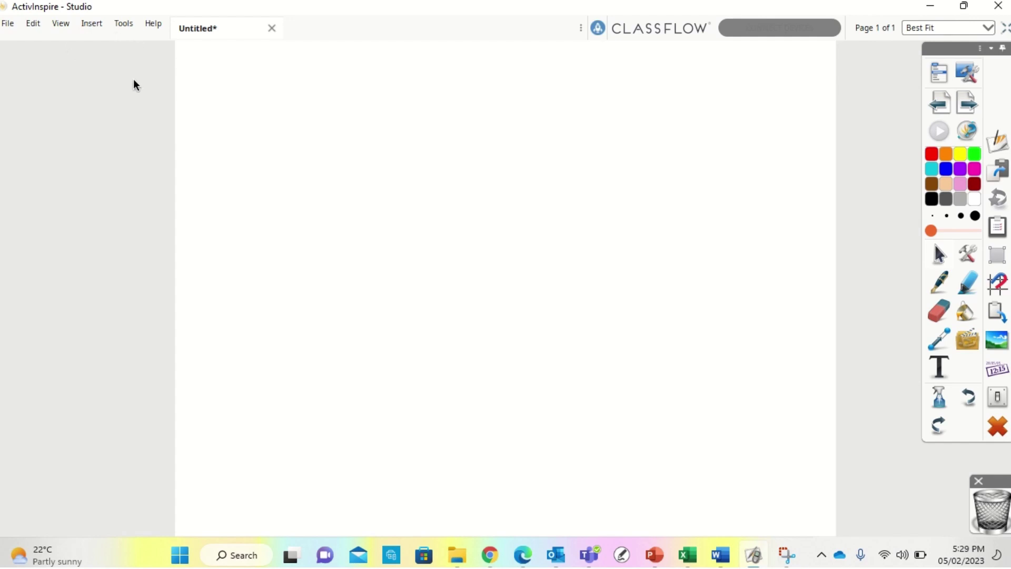
pyautogui.click(91, 27)
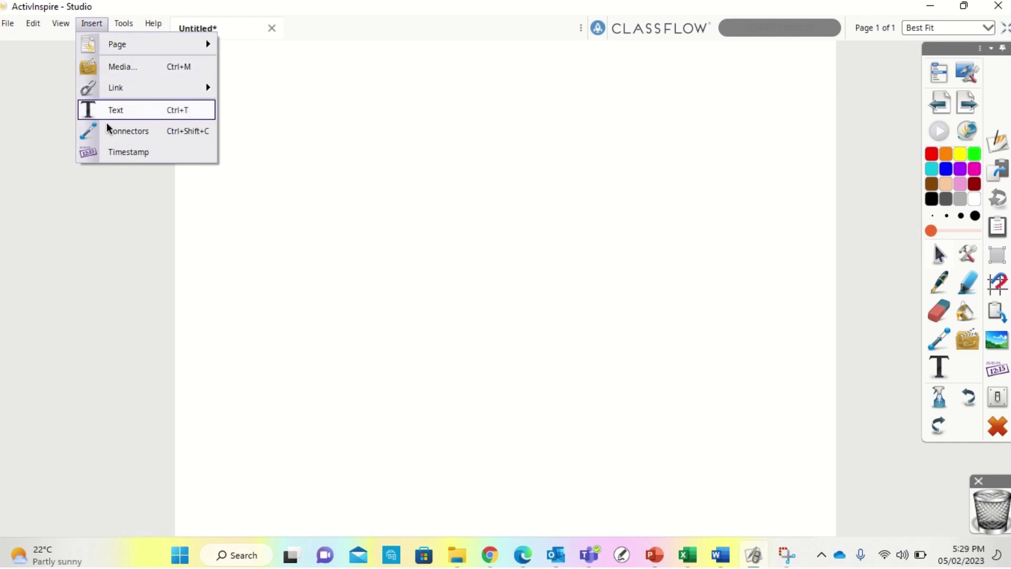
pyautogui.click(113, 154)
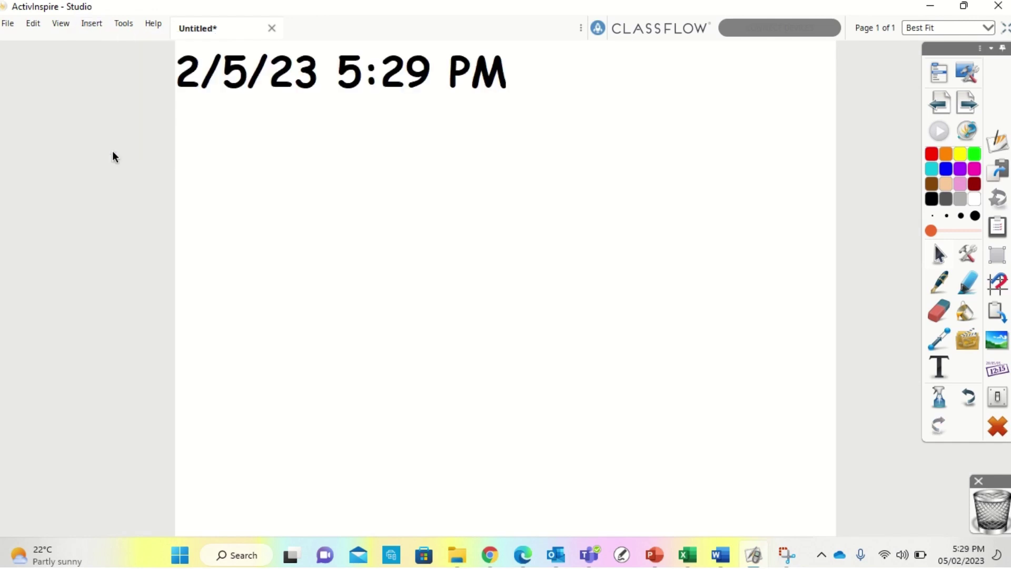
# - Open the Browsers panel from View and switch it to the Page Browser thumbnails
pyautogui.click(938, 74)
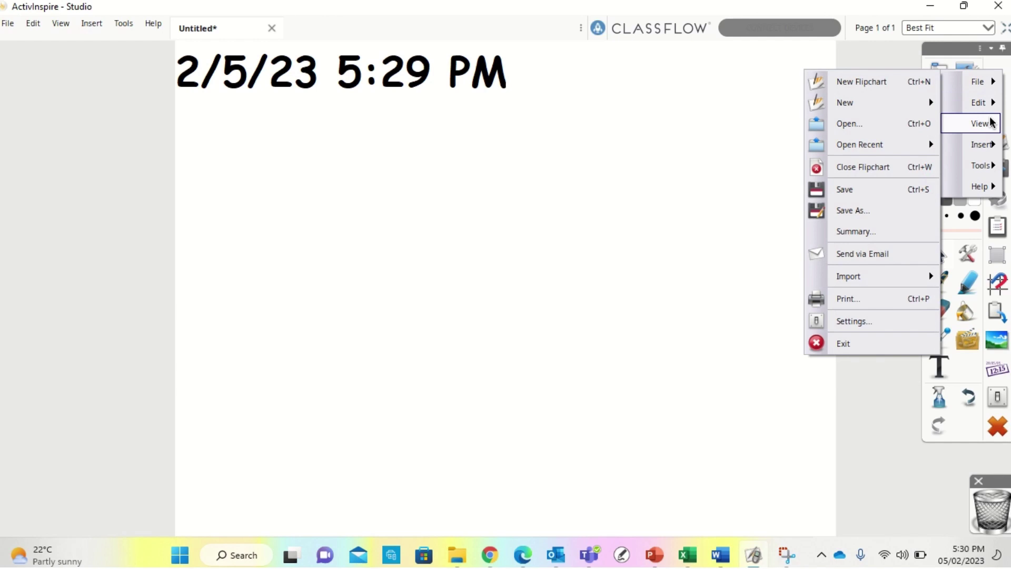
pyautogui.moveTo(993, 125)
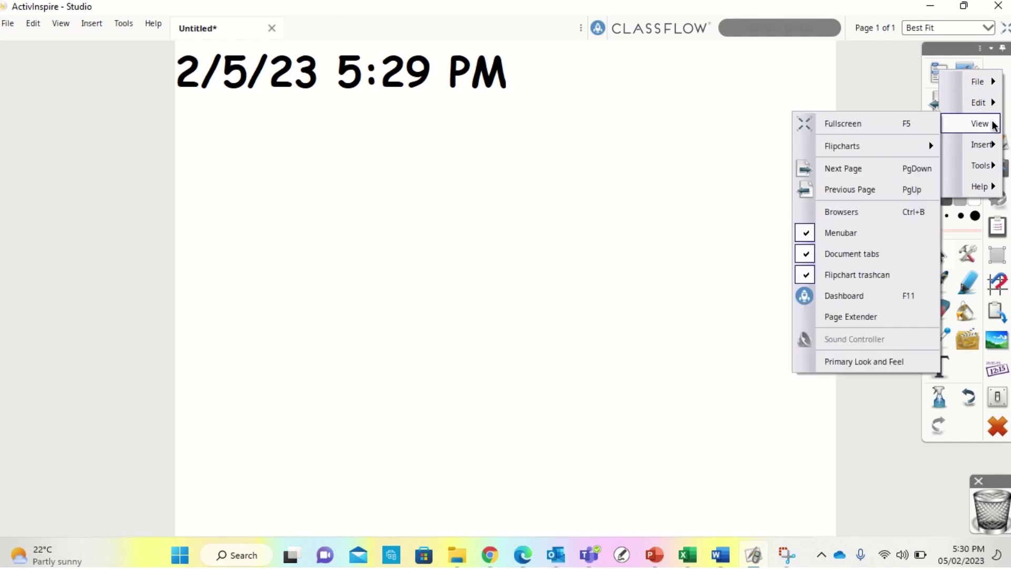
pyautogui.click(857, 213)
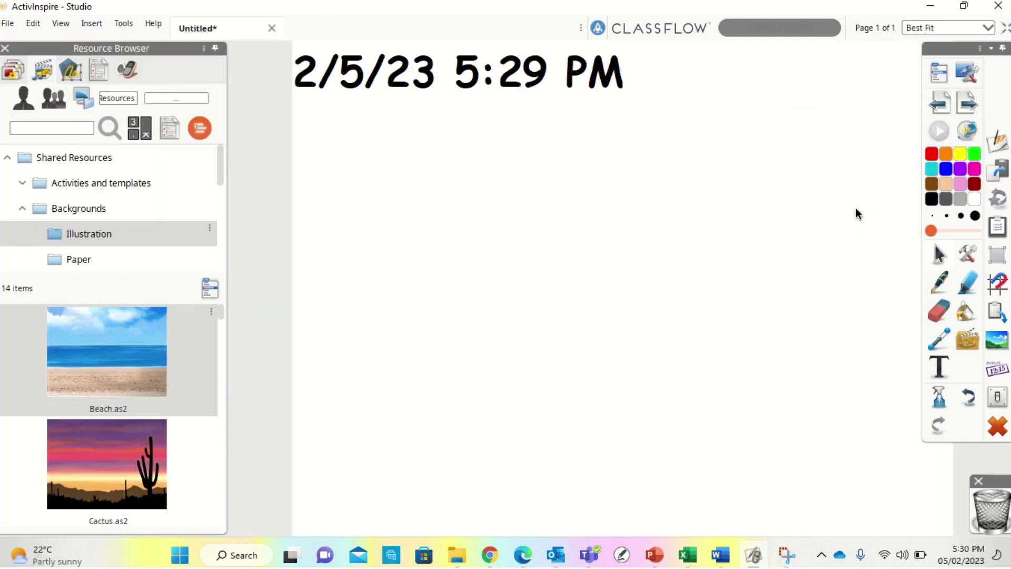
pyautogui.click(16, 77)
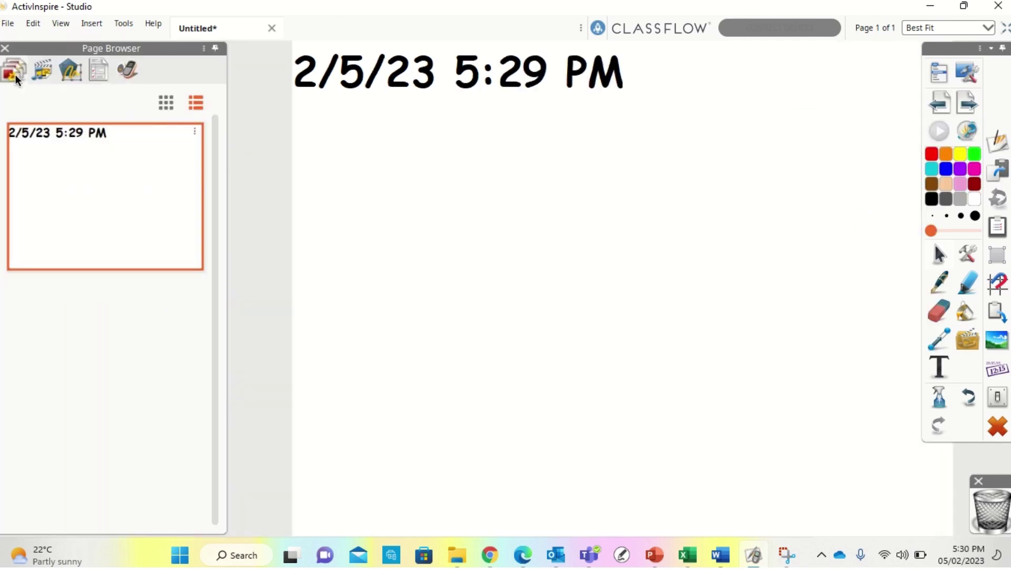
# - Fill the page yellow and add a 'Walt-' text line beneath the timestamp
pyautogui.click(967, 312)
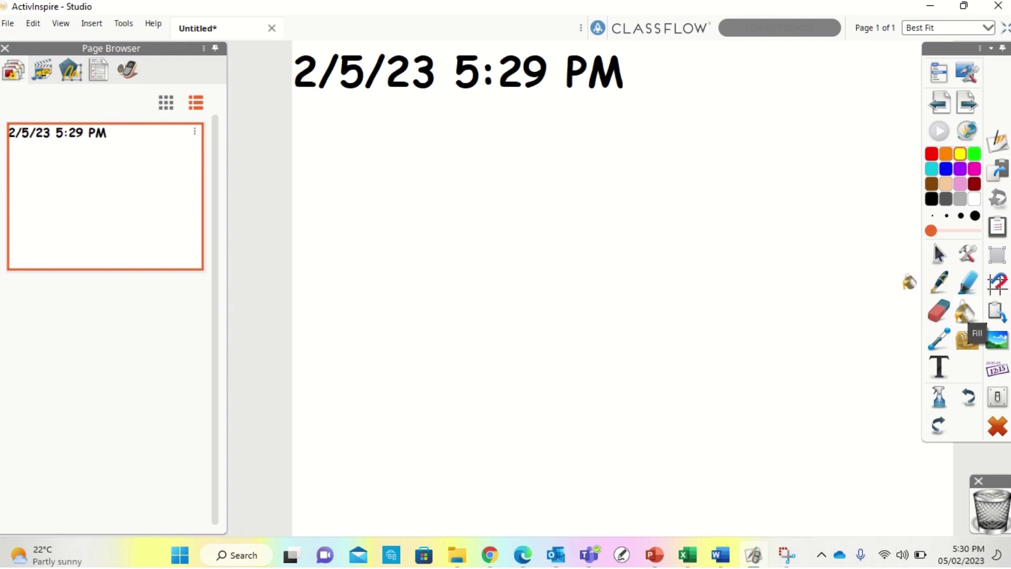
pyautogui.click(666, 231)
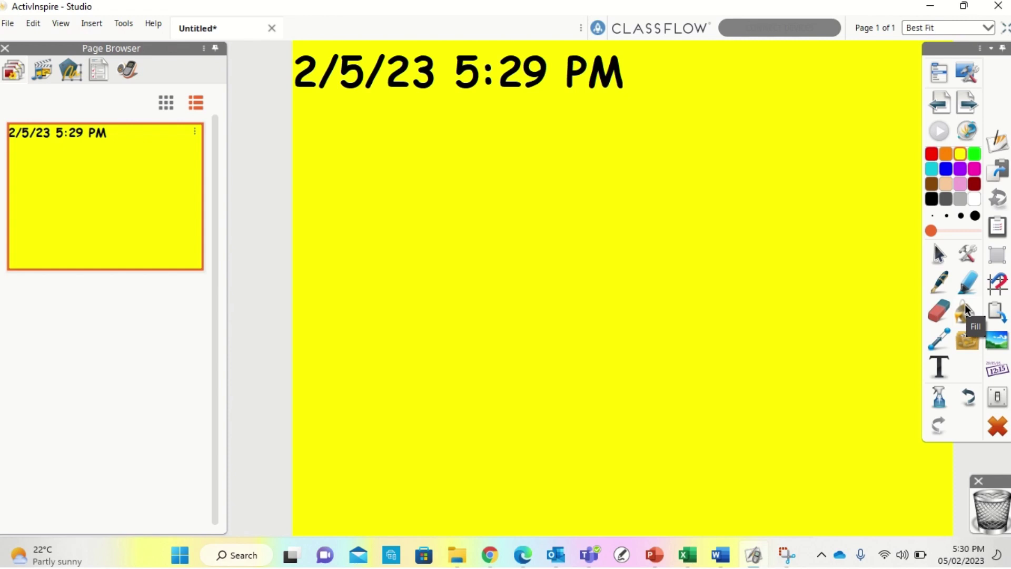
pyautogui.click(940, 369)
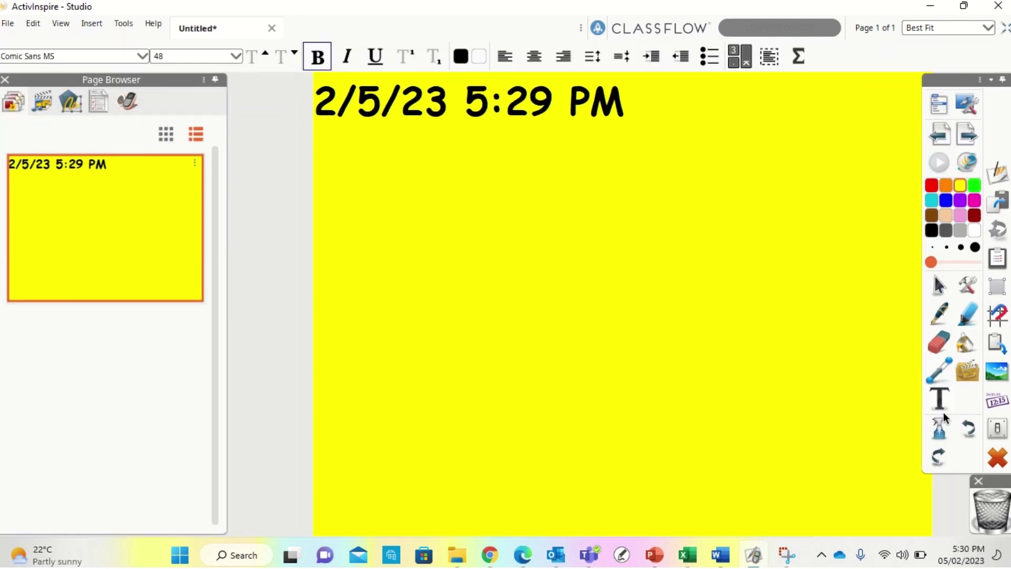
pyautogui.click(372, 197)
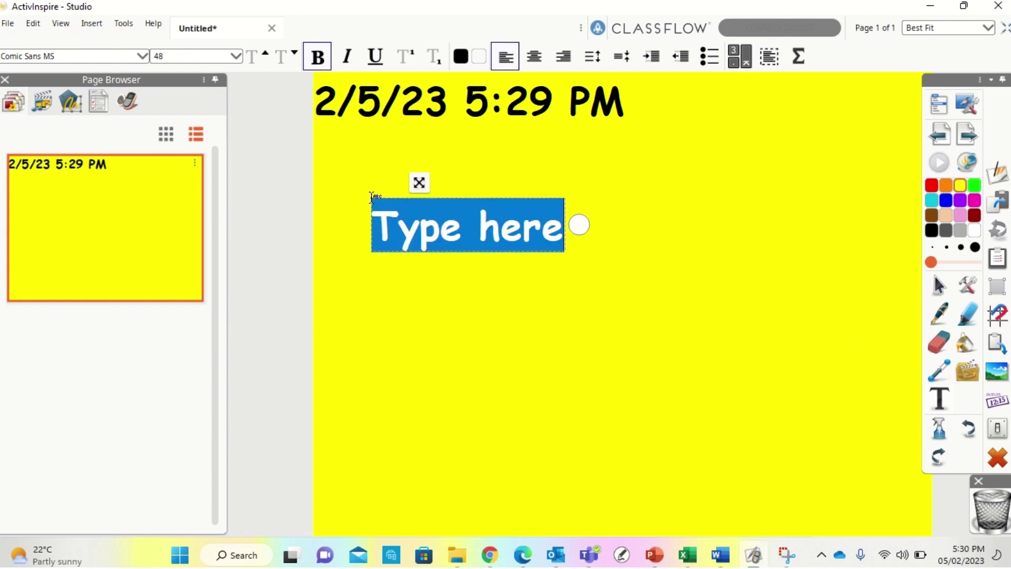
pyautogui.write('Walt')
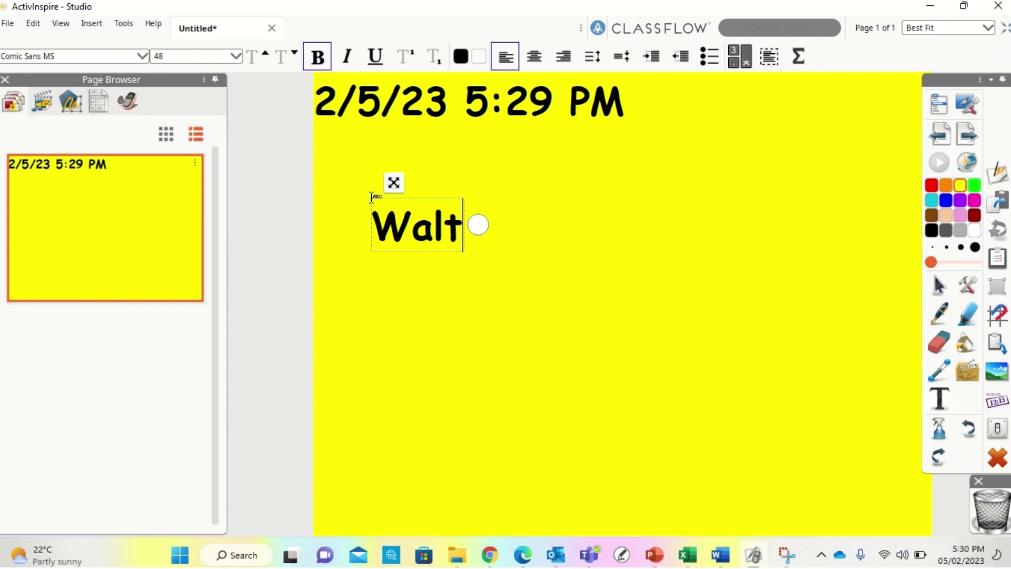
pyautogui.write('-')
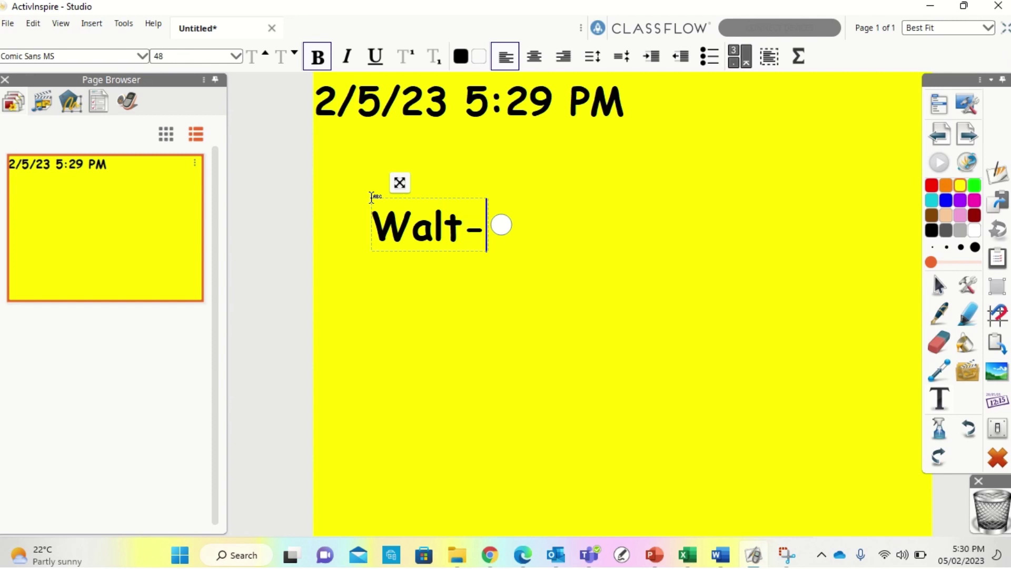
pyautogui.click(561, 321)
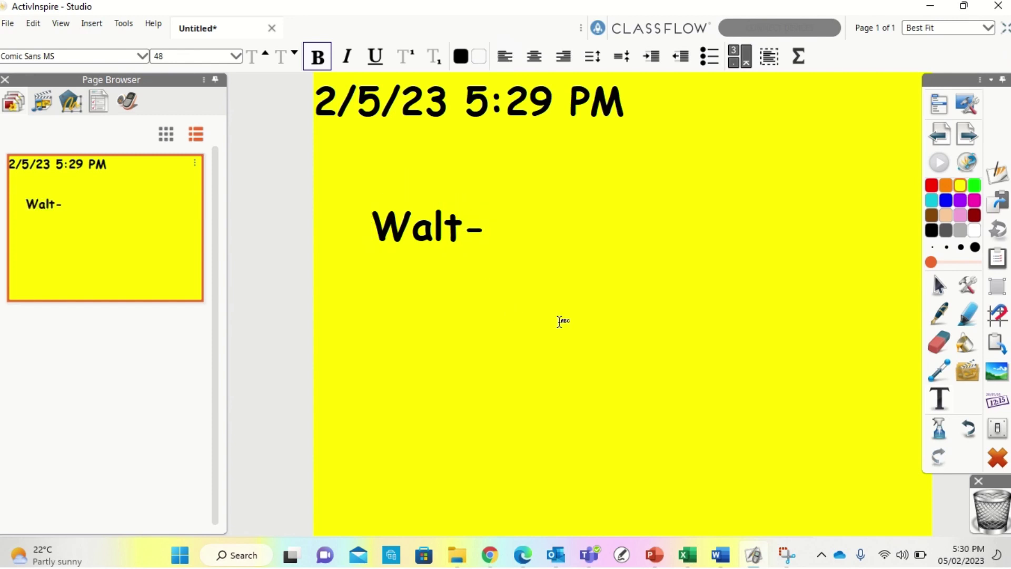
# - Select all of the 'Walt-' text and give it a red background highlight
pyautogui.doubleClick(413, 223)
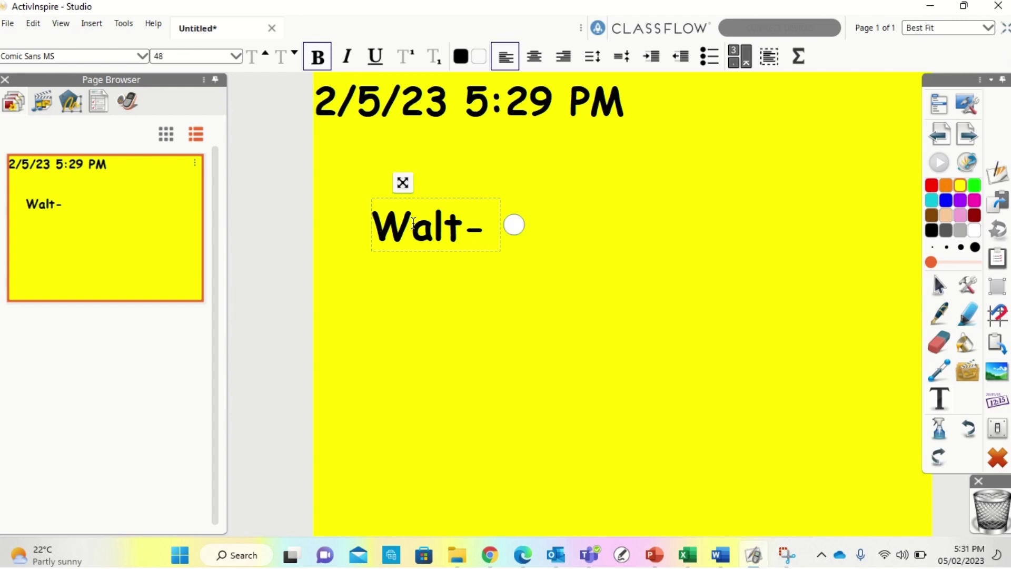
pyautogui.hotkey('ctrl', 'a')
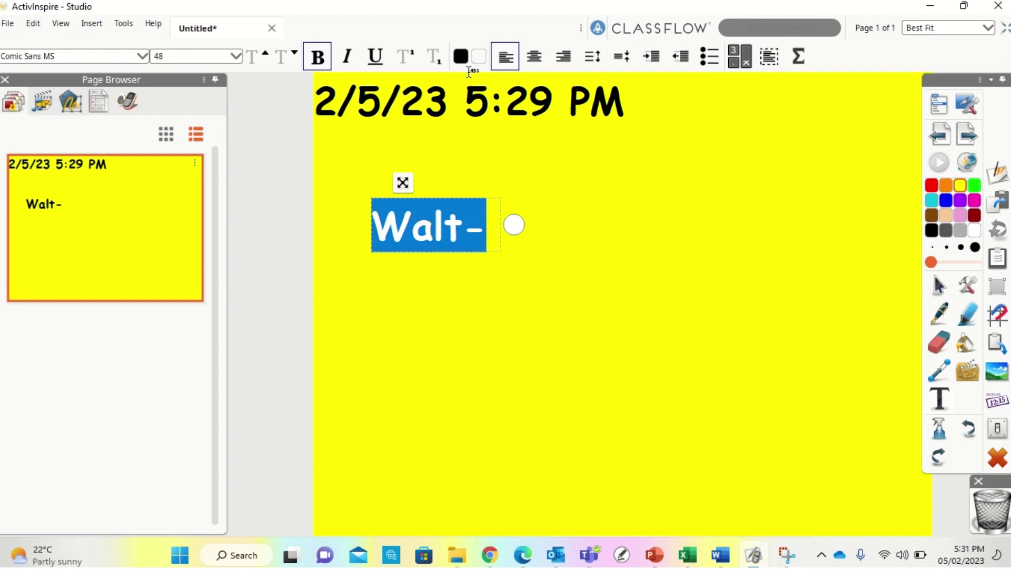
pyautogui.click(479, 55)
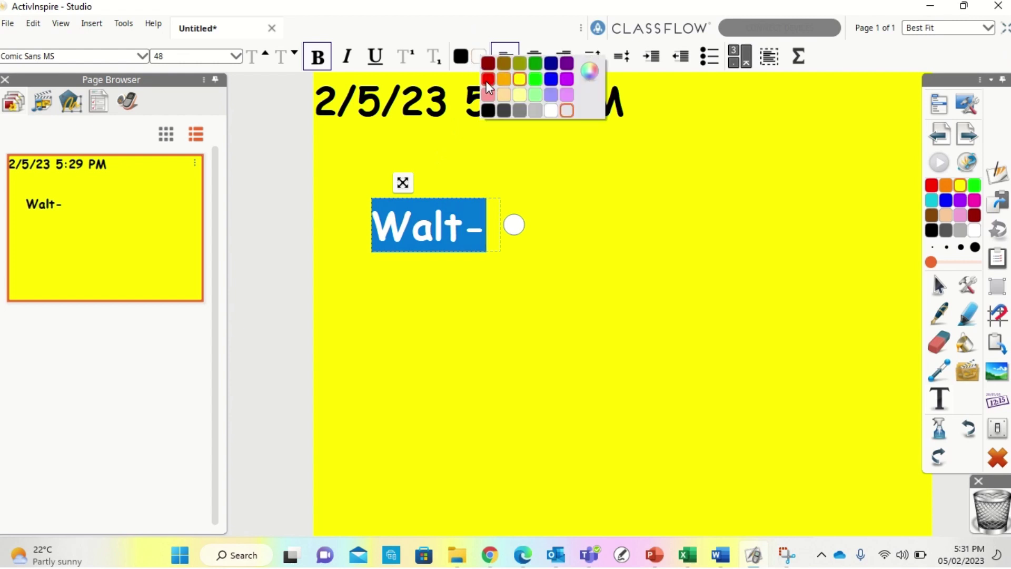
pyautogui.click(485, 81)
pyautogui.click(564, 238)
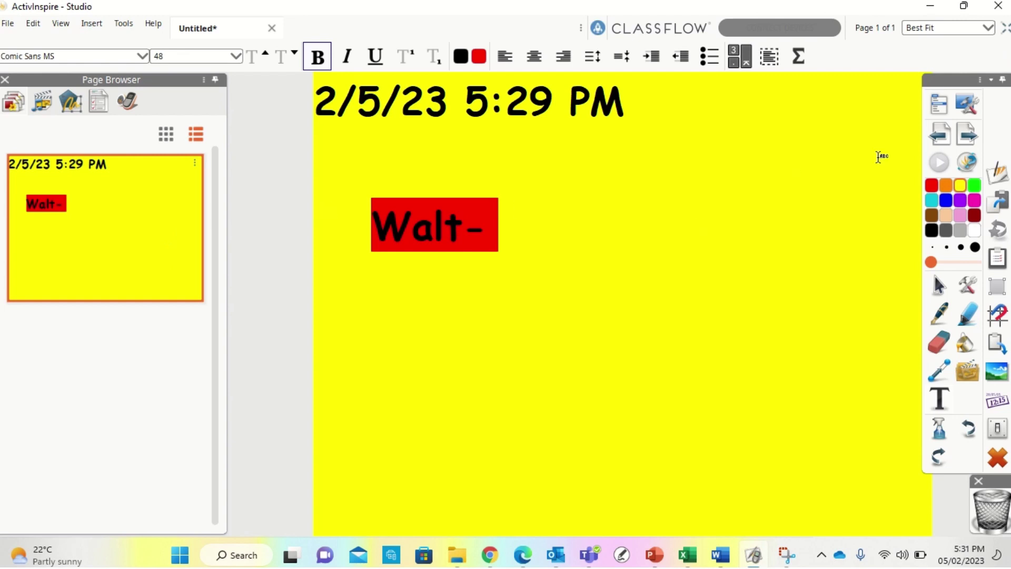
# - Add a blank second page, stamped 2/5/23 5:31 PM
pyautogui.click(967, 135)
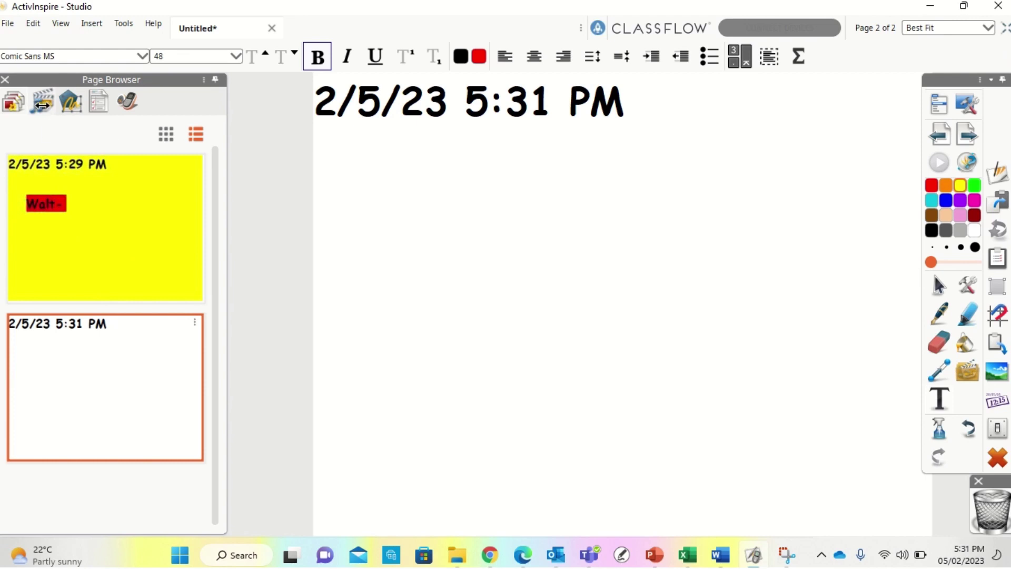
# - Apply the Beach.as2 illustration from Shared Resources as page 2's background
pyautogui.click(41, 105)
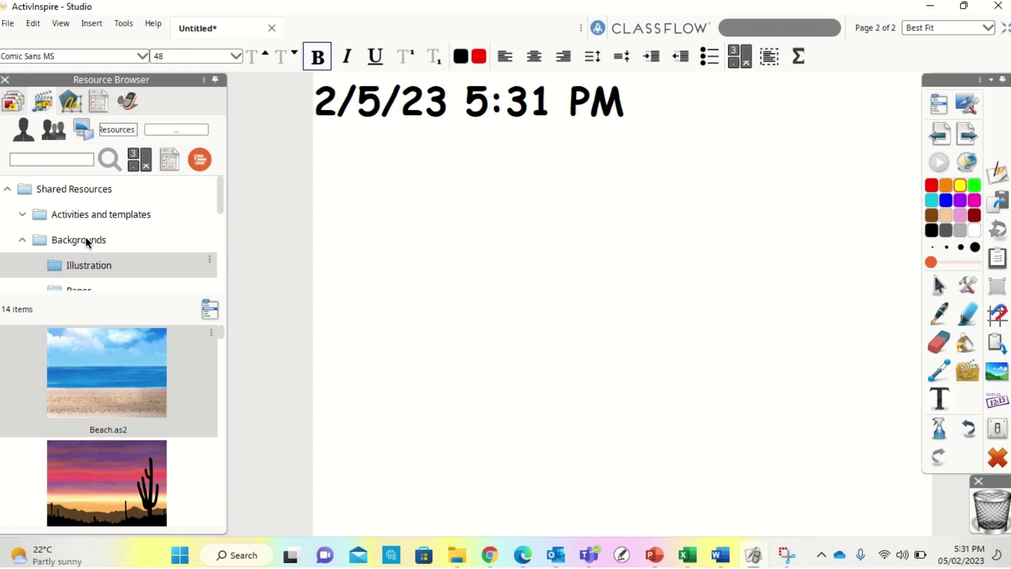
pyautogui.scroll(-1, 127, 251)
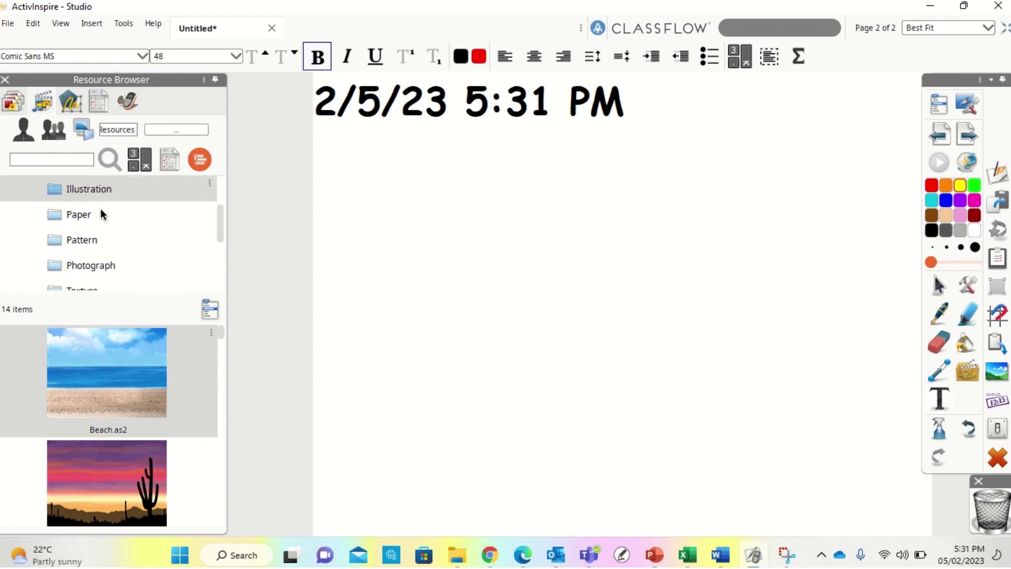
pyautogui.scroll(1, 118, 215)
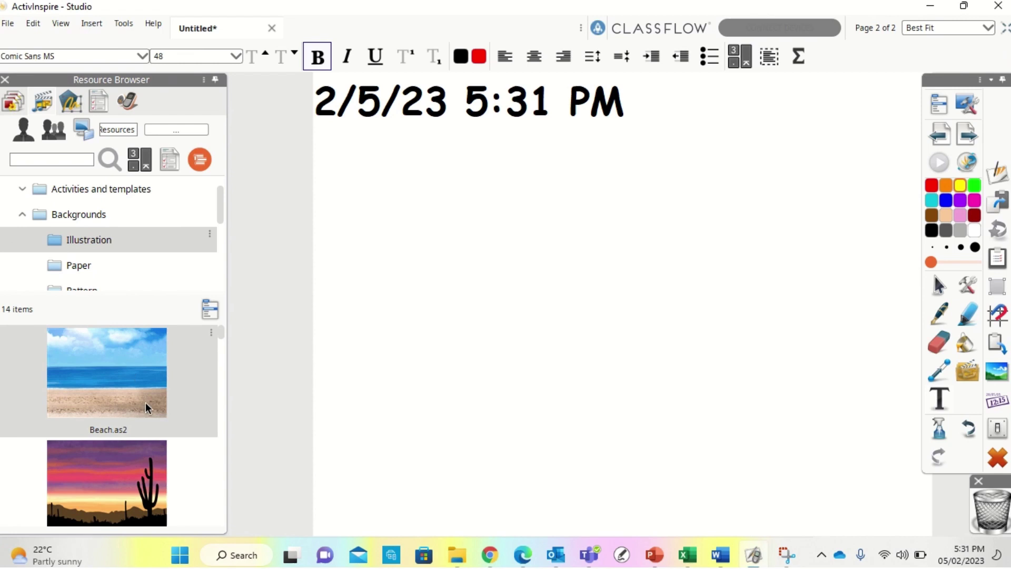
pyautogui.scroll(-2, 145, 402)
pyautogui.scroll(2, 145, 402)
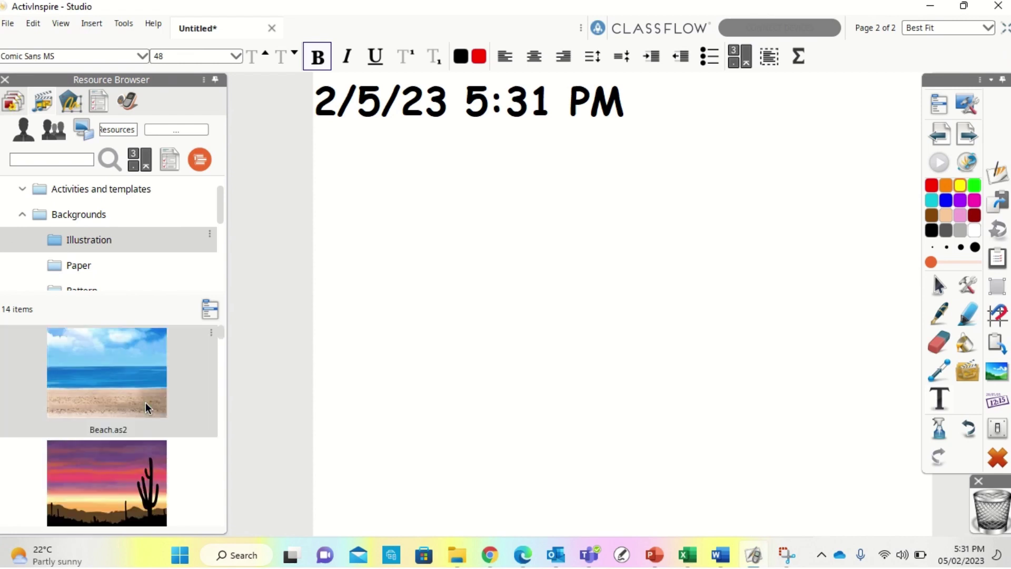
pyautogui.doubleClick(102, 382)
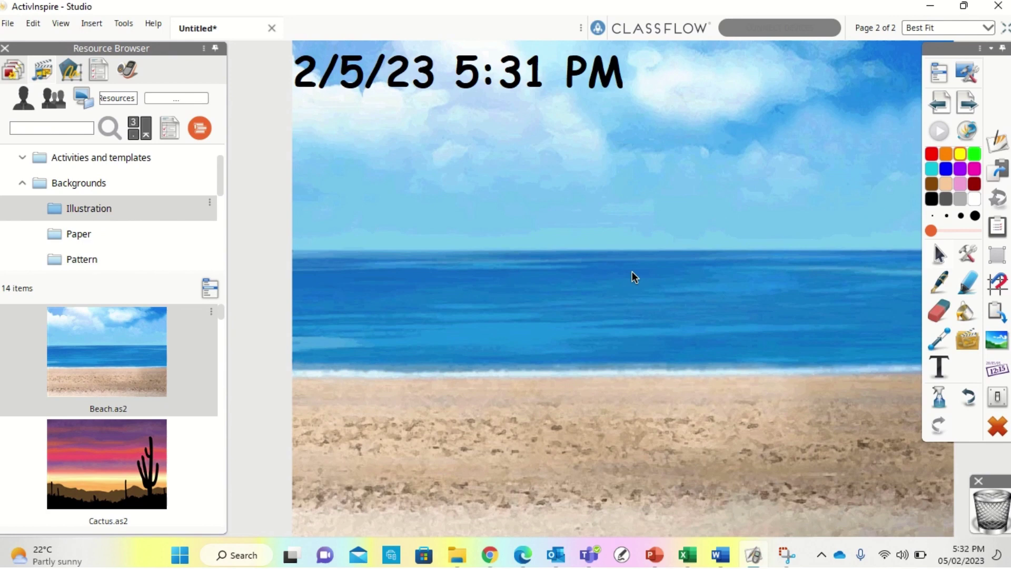
# - Type a 'Success Criteria' heading above the sea and set its highlight to transparent
pyautogui.click(939, 366)
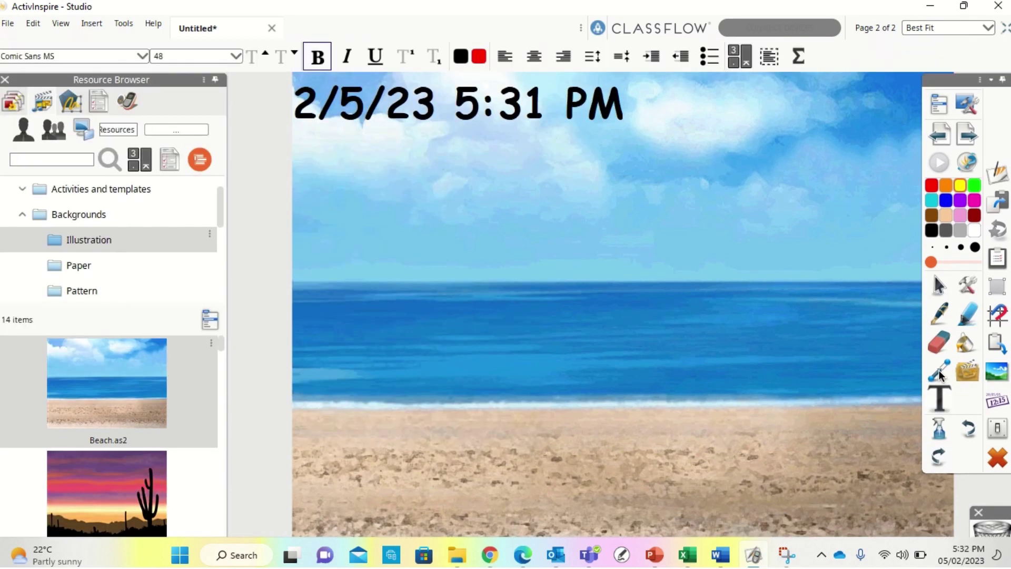
pyautogui.click(403, 200)
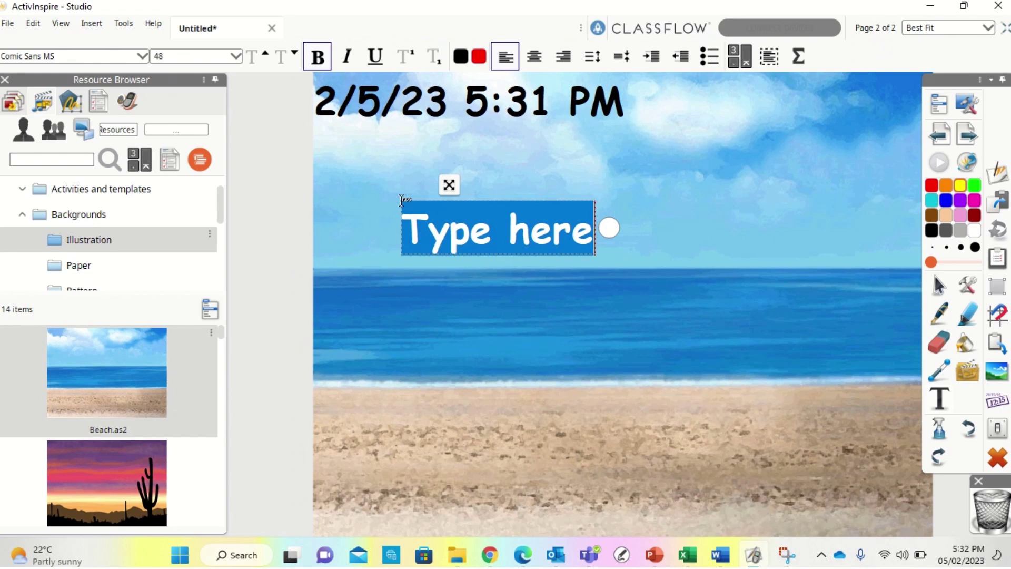
pyautogui.write('Success')
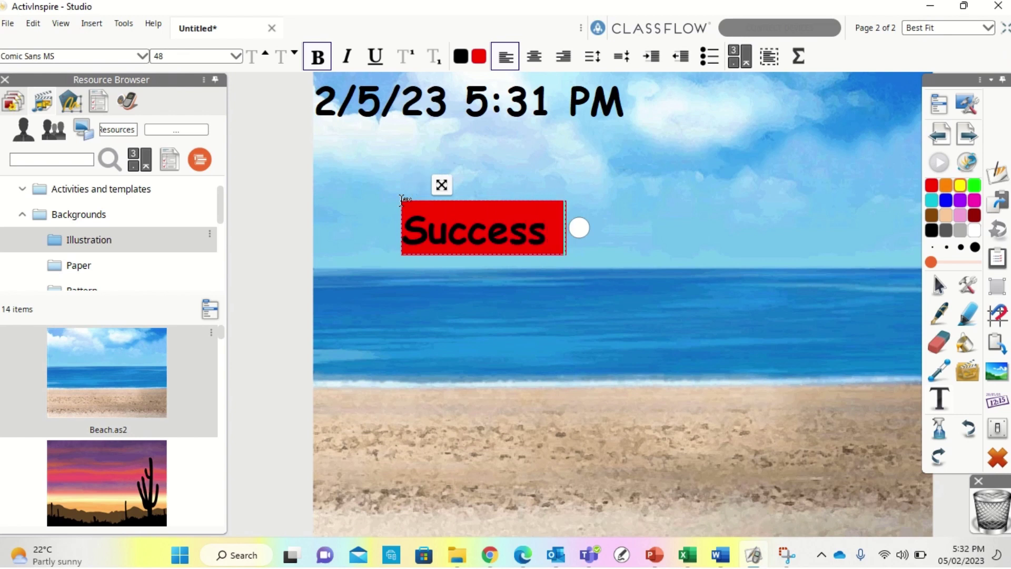
pyautogui.write(' Criteria')
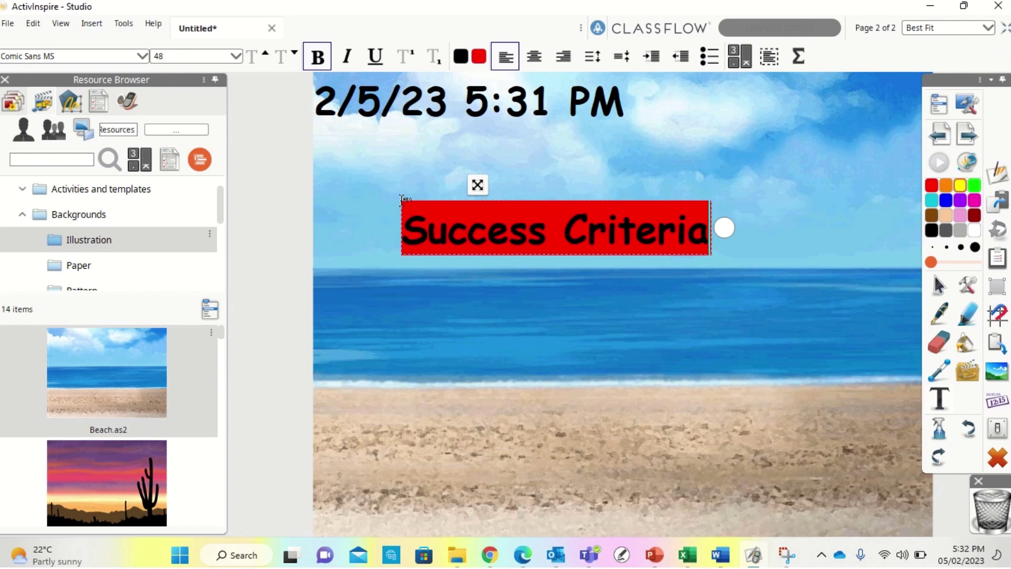
pyautogui.hotkey('ctrl', 'a')
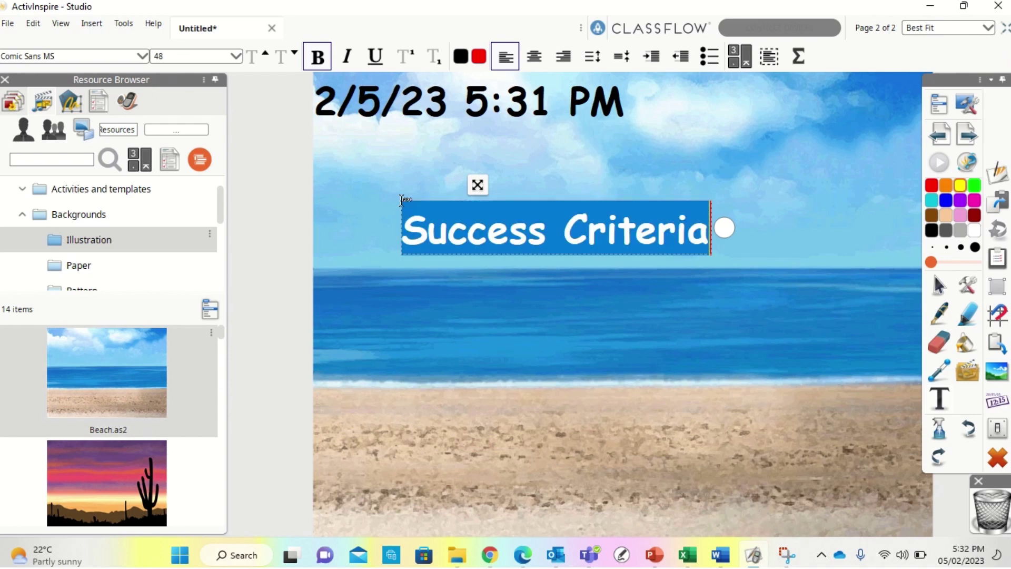
pyautogui.click(479, 62)
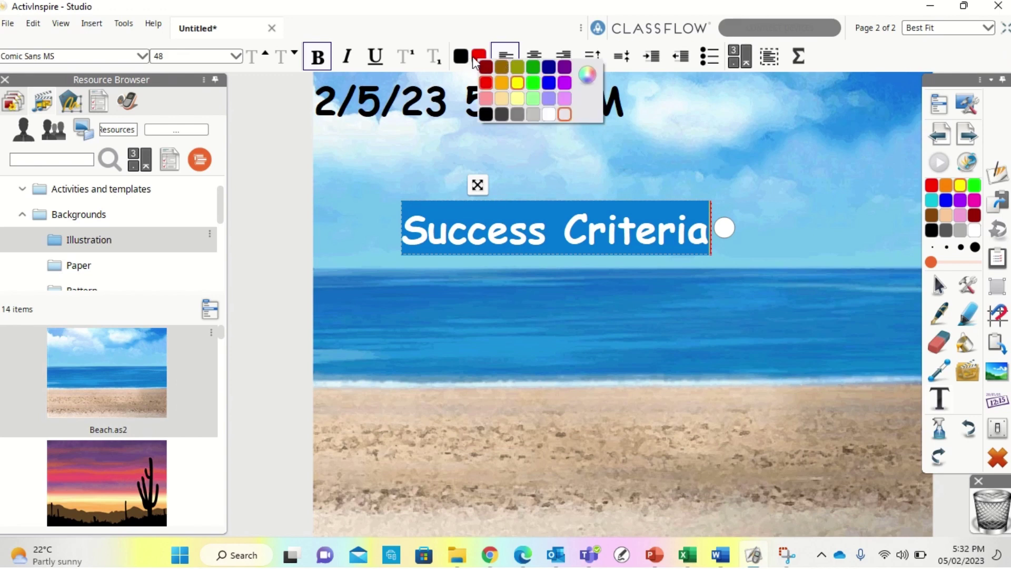
pyautogui.click(564, 114)
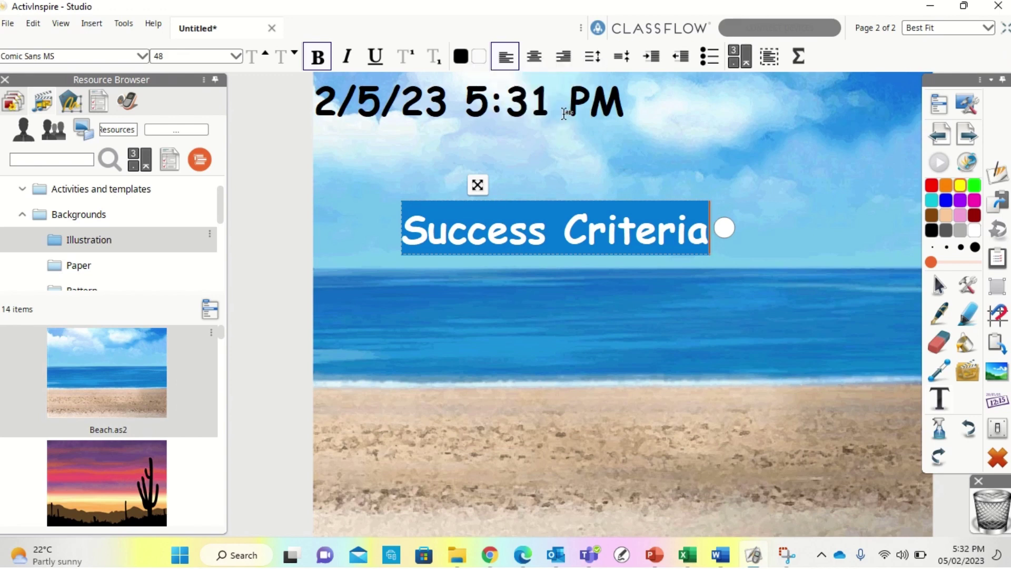
pyautogui.click(478, 57)
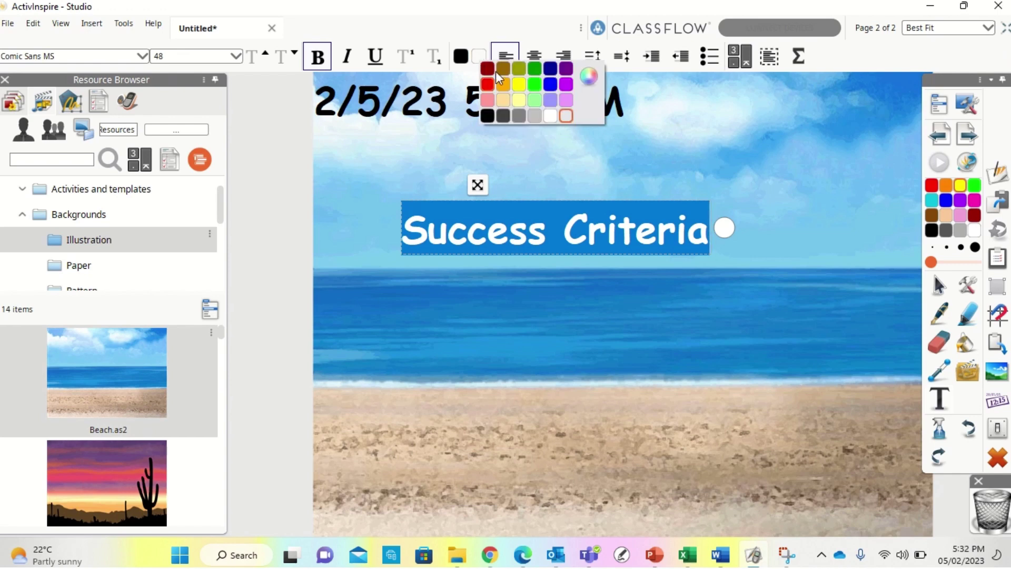
pyautogui.click(565, 114)
pyautogui.click(761, 265)
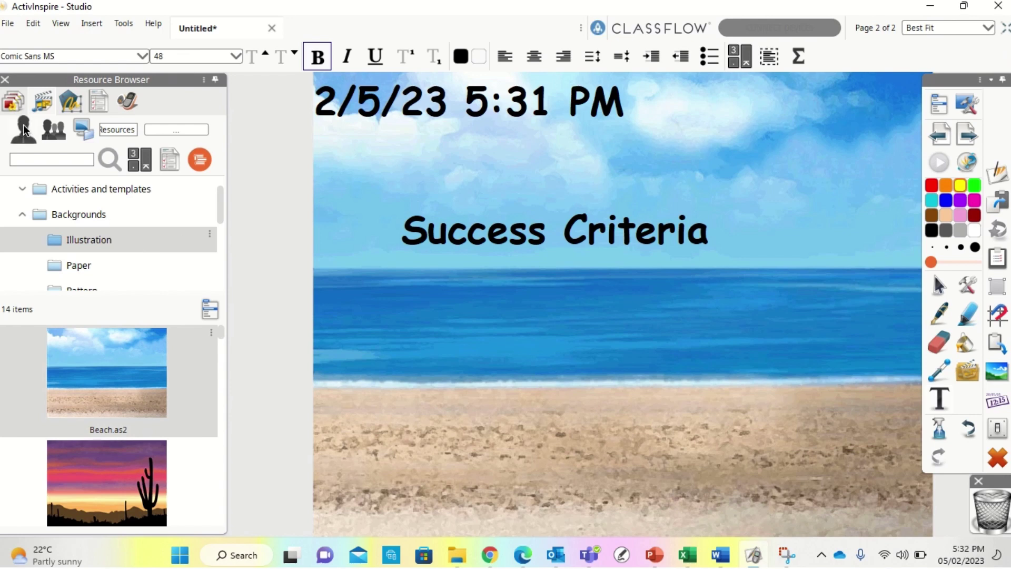
# - Show the page thumbnails, then open the Clock tool and drag it to the top right
pyautogui.click(15, 106)
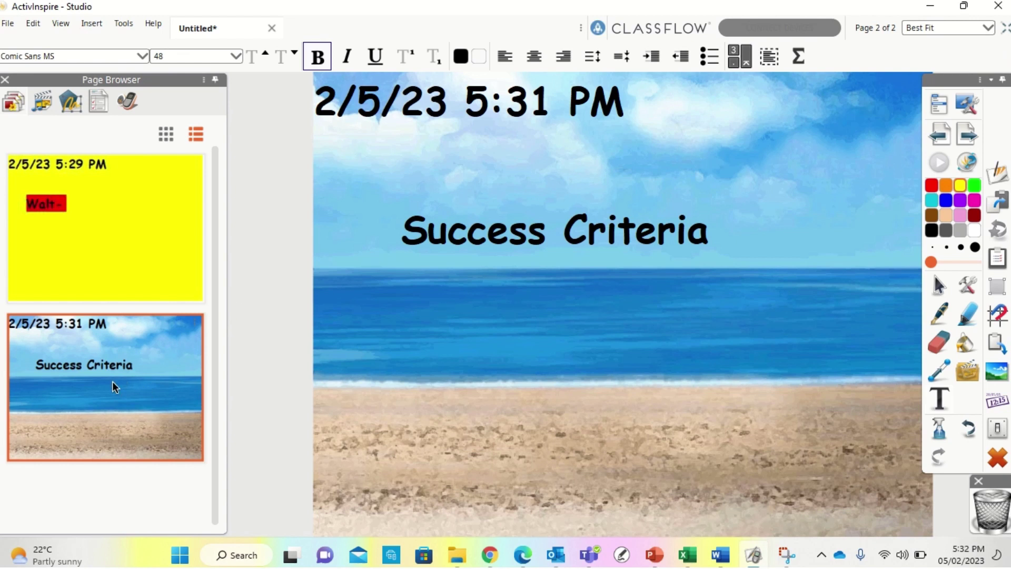
pyautogui.click(124, 24)
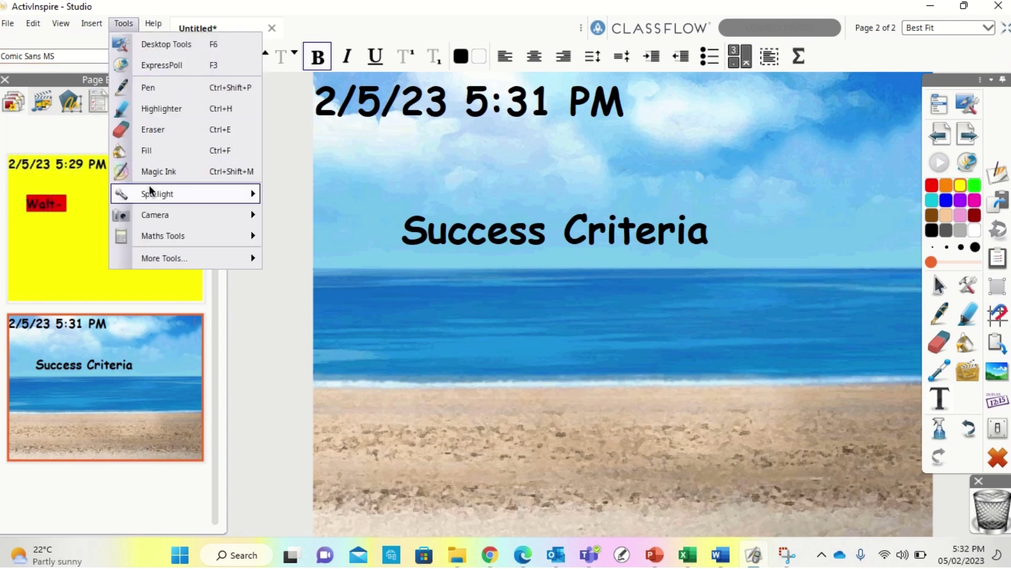
pyautogui.moveTo(153, 259)
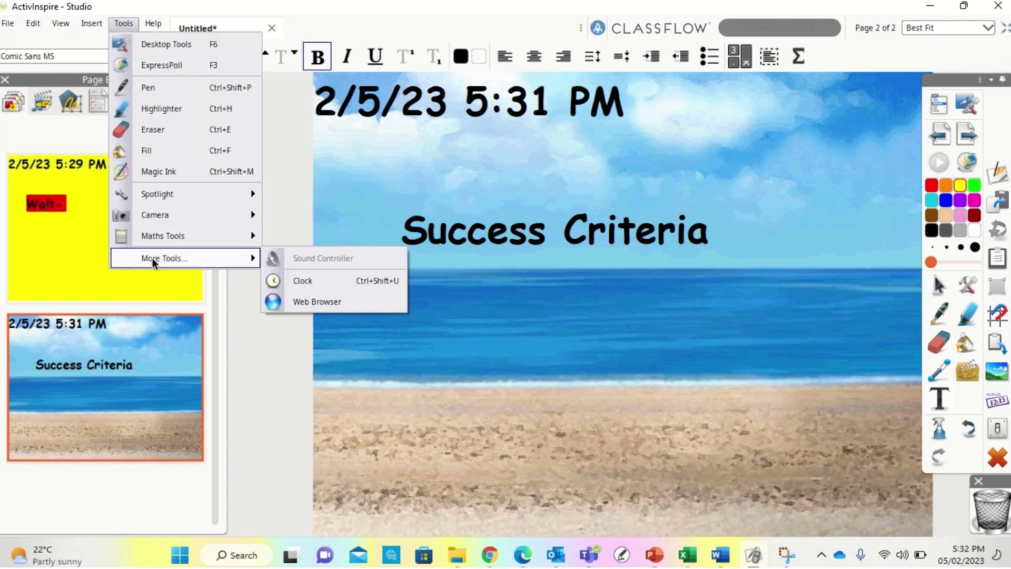
pyautogui.click(303, 281)
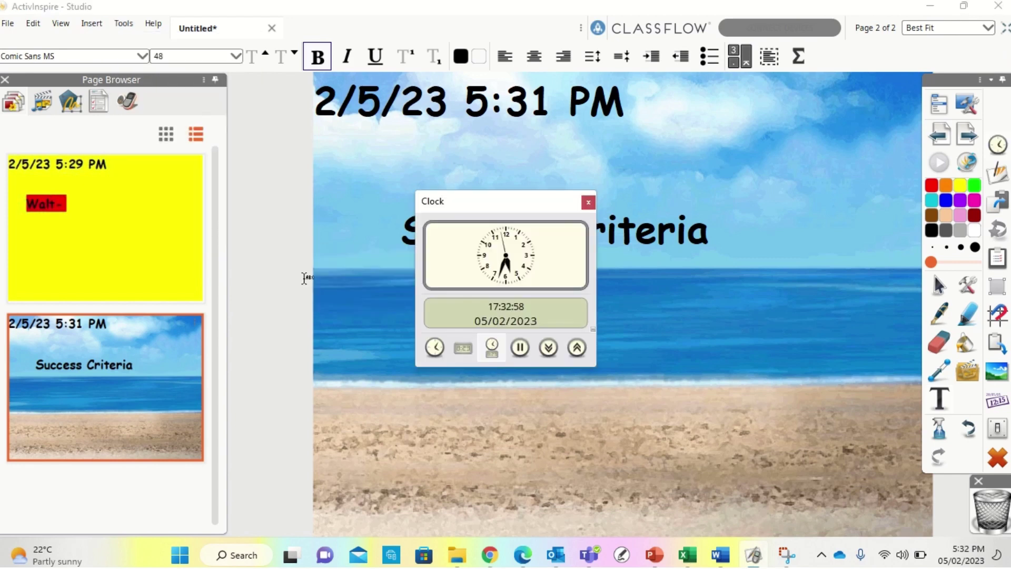
pyautogui.moveTo(497, 203); pyautogui.dragTo(907, 28)
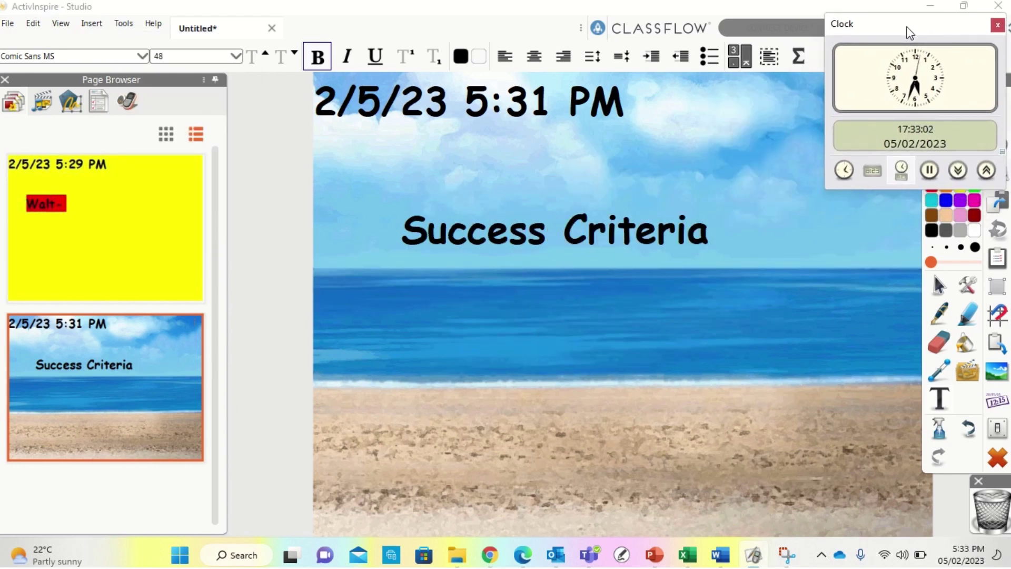
# - Set Count down from to 00:02:00, with Bird 06.wav as the sound and Turn to Next Page as the action
pyautogui.click(957, 170)
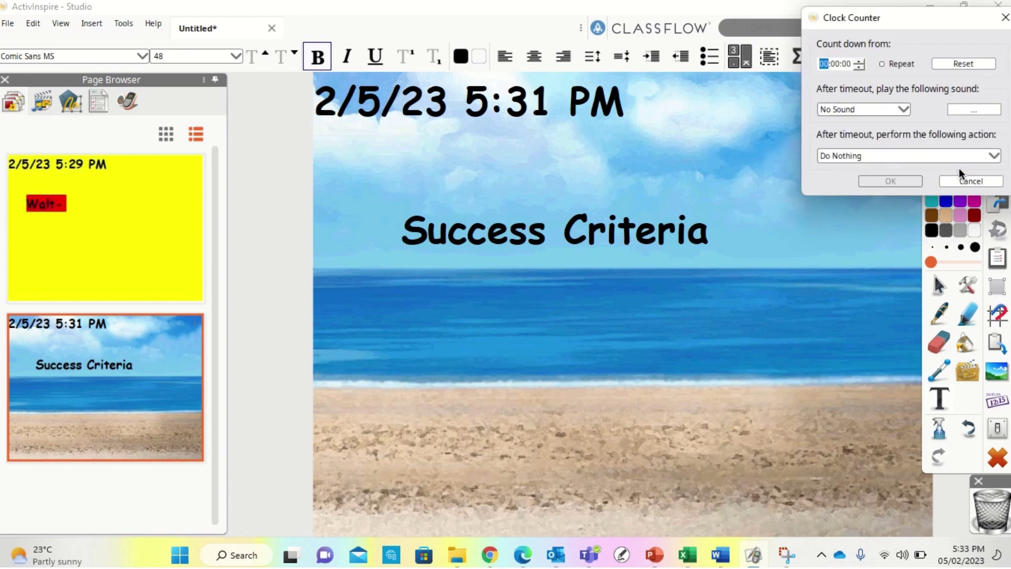
pyautogui.click(840, 63)
pyautogui.click(858, 61)
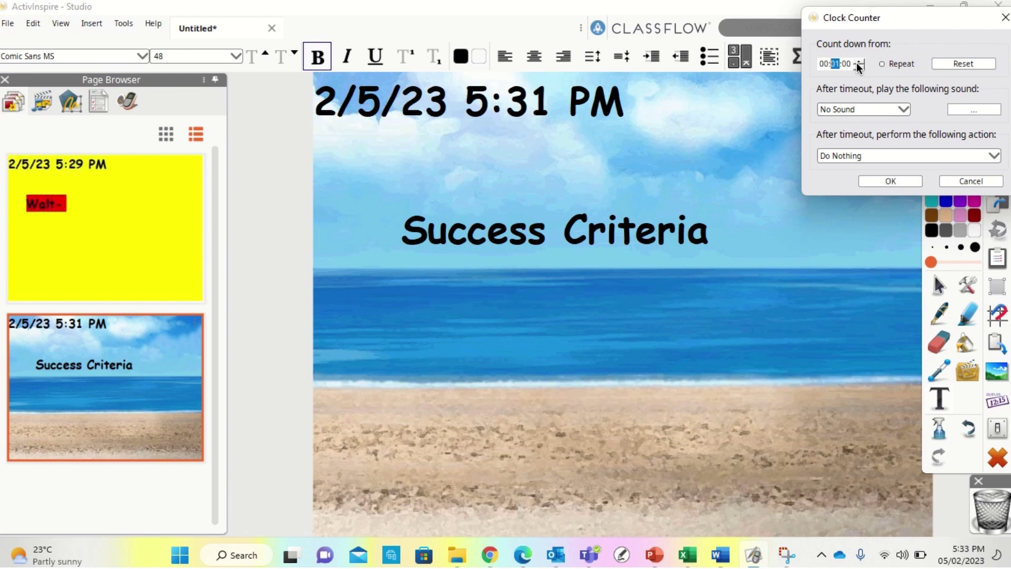
pyautogui.click(901, 110)
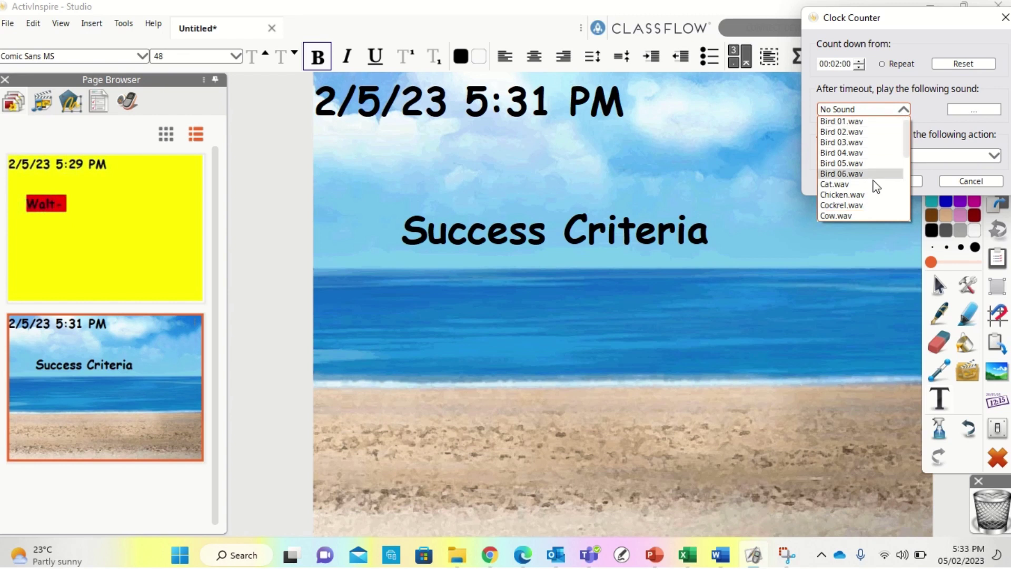
pyautogui.scroll(-2, 874, 182)
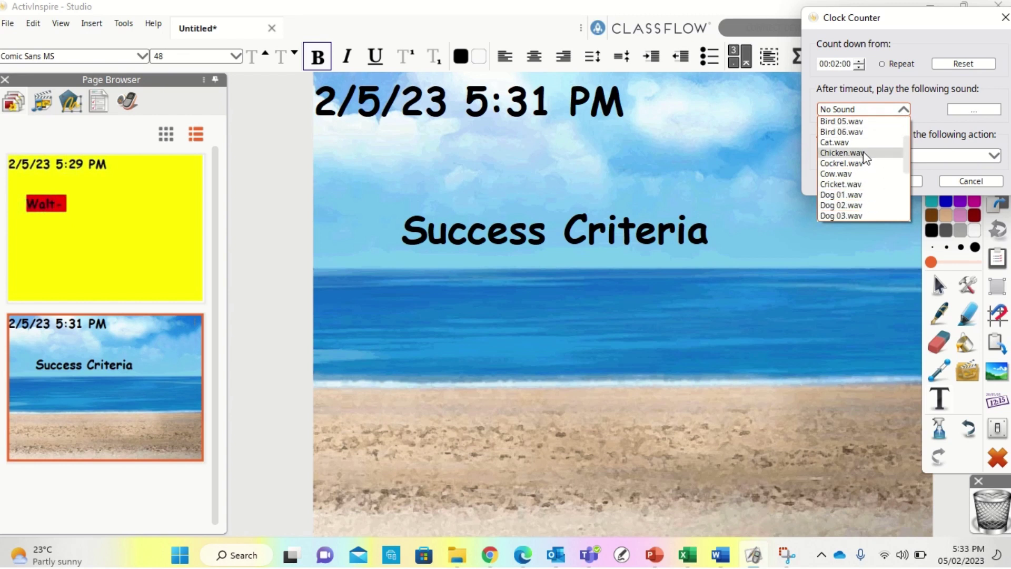
pyautogui.click(854, 132)
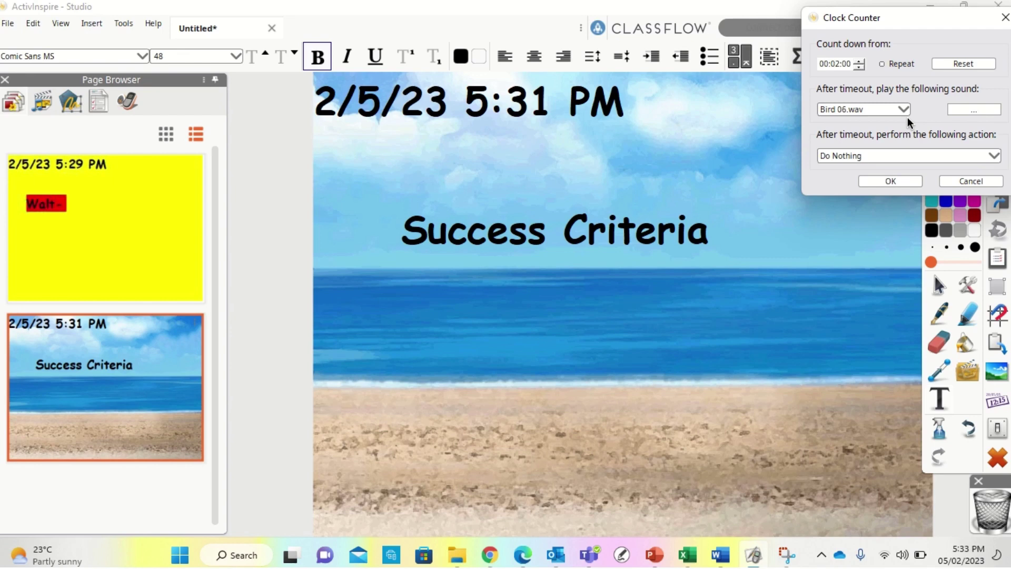
pyautogui.click(995, 157)
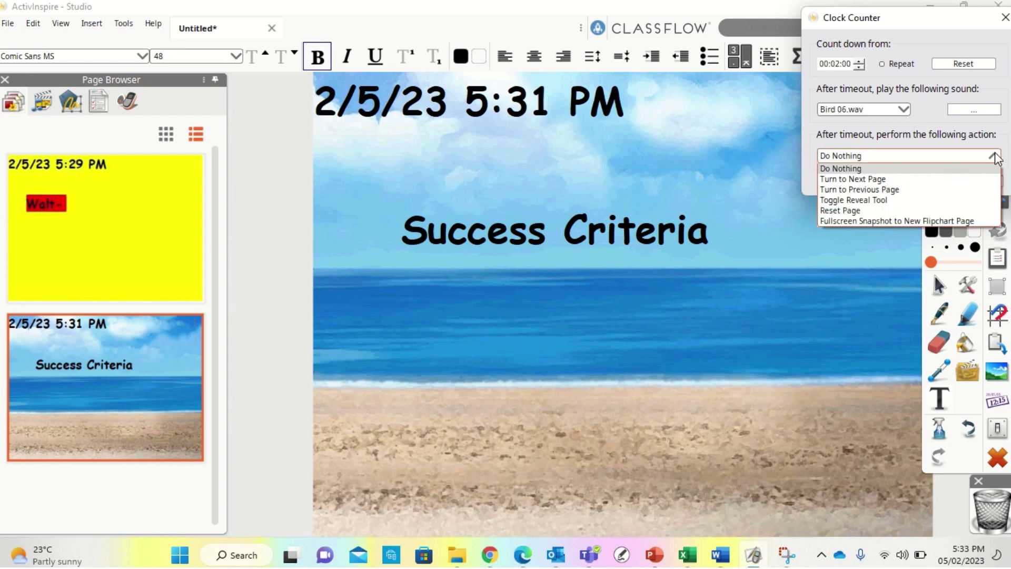
pyautogui.click(904, 181)
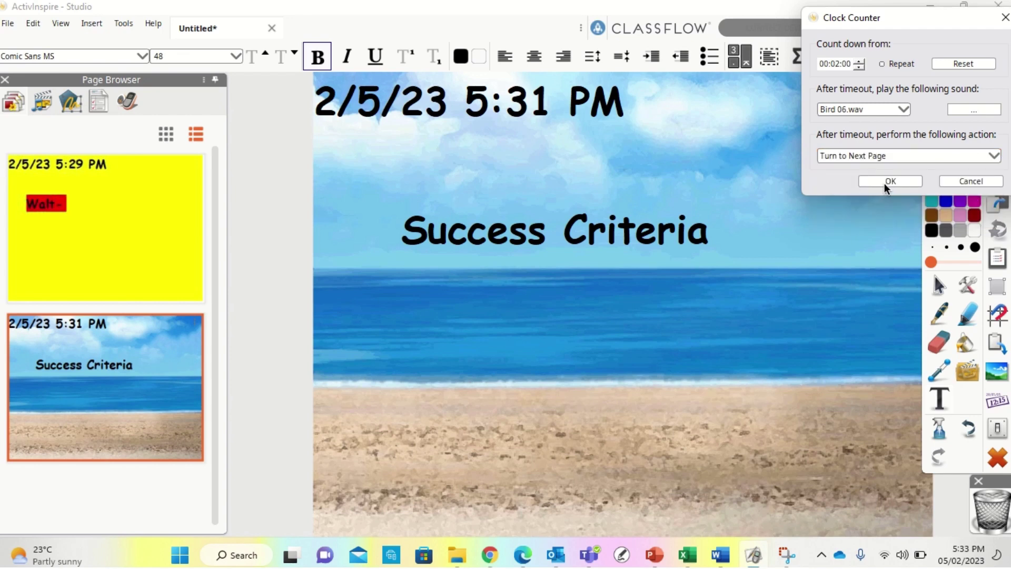
# - Confirm the Clock Counter settings with OK so the 00:02:00 countdown begins ticking
pyautogui.click(890, 182)
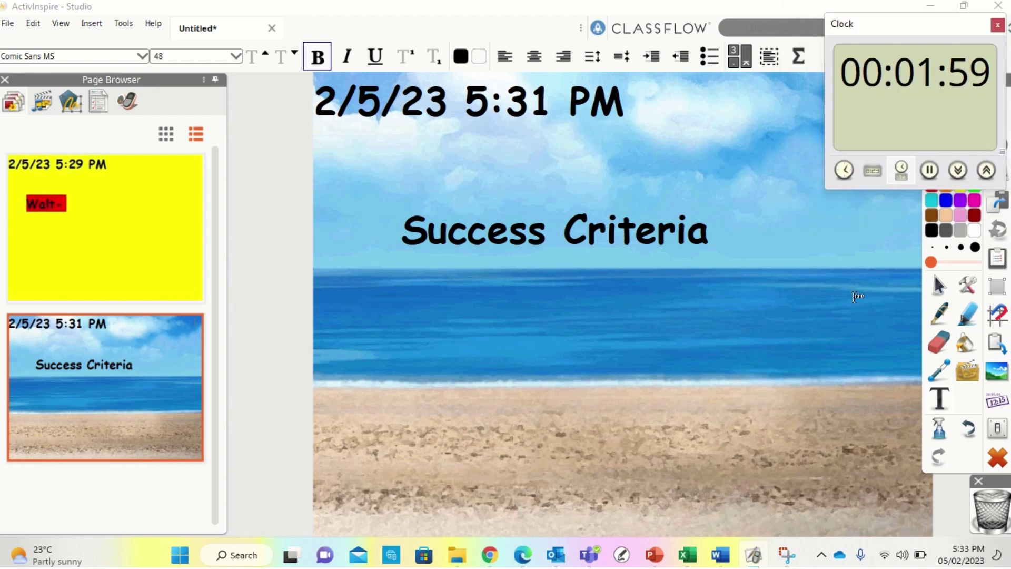